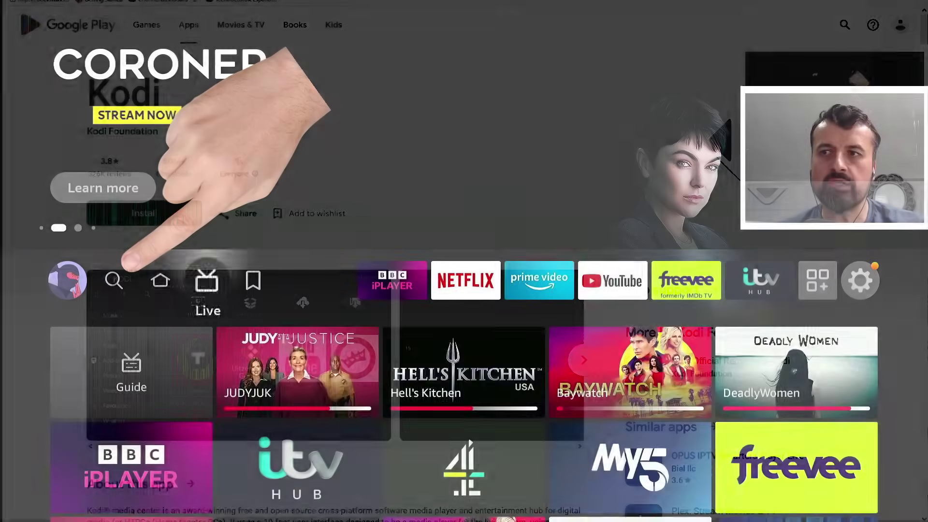
# - Open the text search in the Find section of the Fire TV home screen
pyautogui.press('Left')
pyautogui.press('Left')
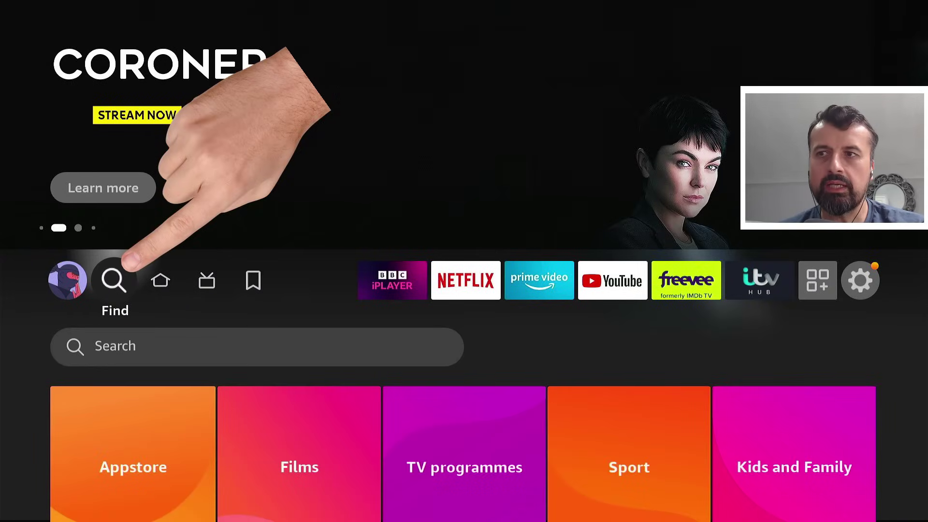
pyautogui.press('Down')
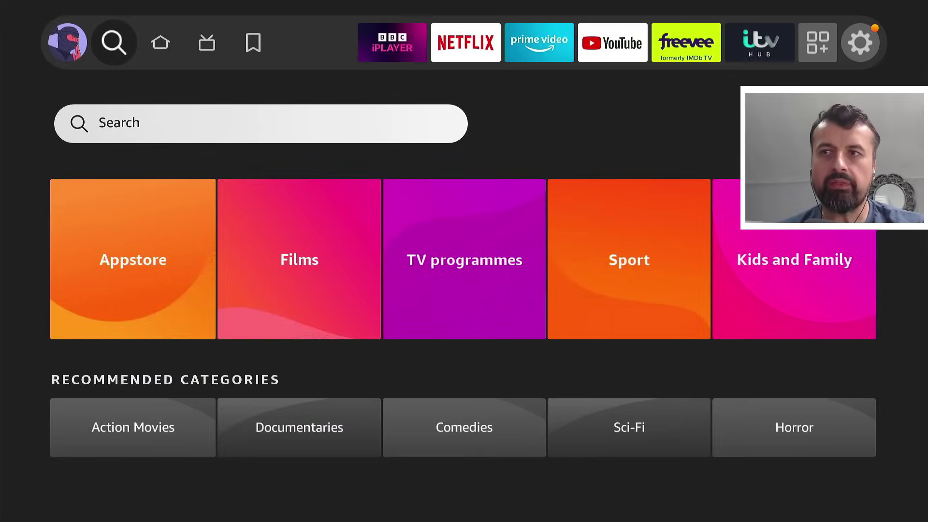
pyautogui.press('Return')
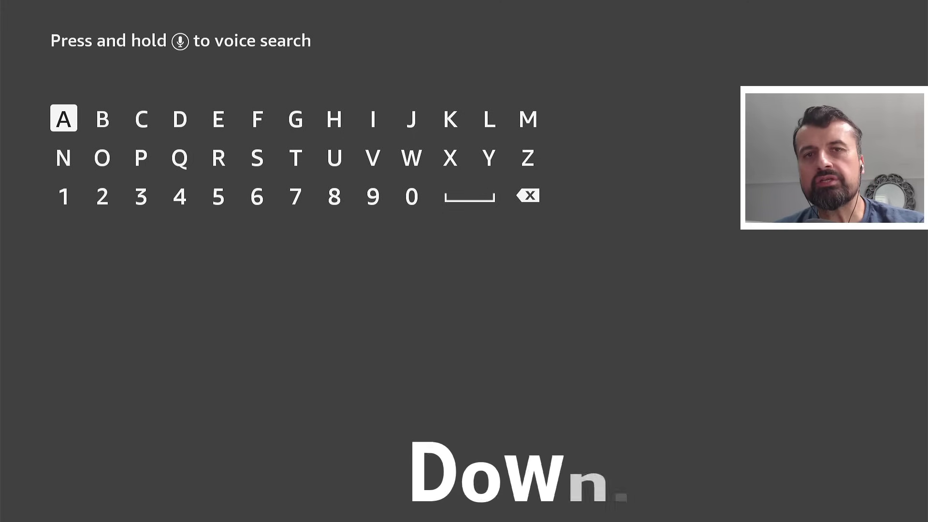
# - Enter "Do" as the search text and choose the suggested search "Downloader"
pyautogui.press('Right')
pyautogui.press('Right')
pyautogui.press('Right')
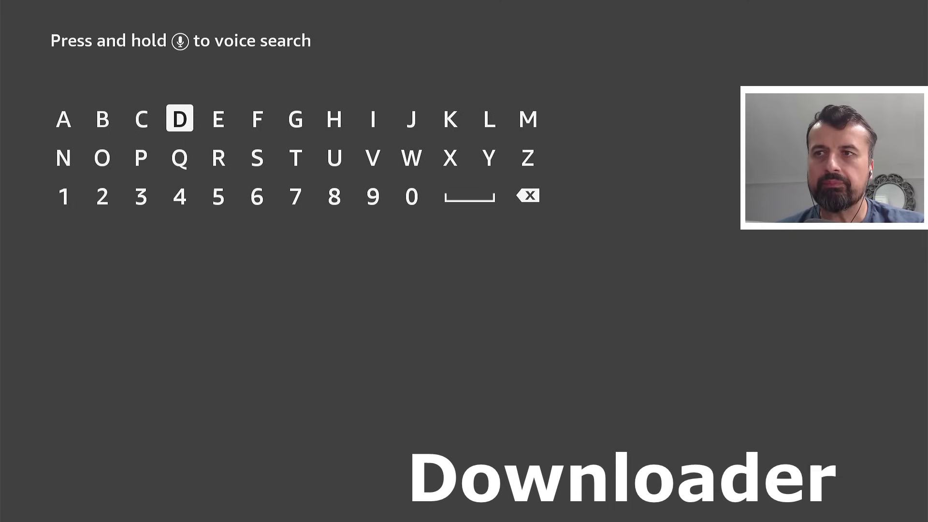
pyautogui.press('Return')
pyautogui.press('Down')
pyautogui.press('Left')
pyautogui.press('Left')
pyautogui.press('Return')
pyautogui.press('Down')
pyautogui.press('Down')
pyautogui.press('Down')
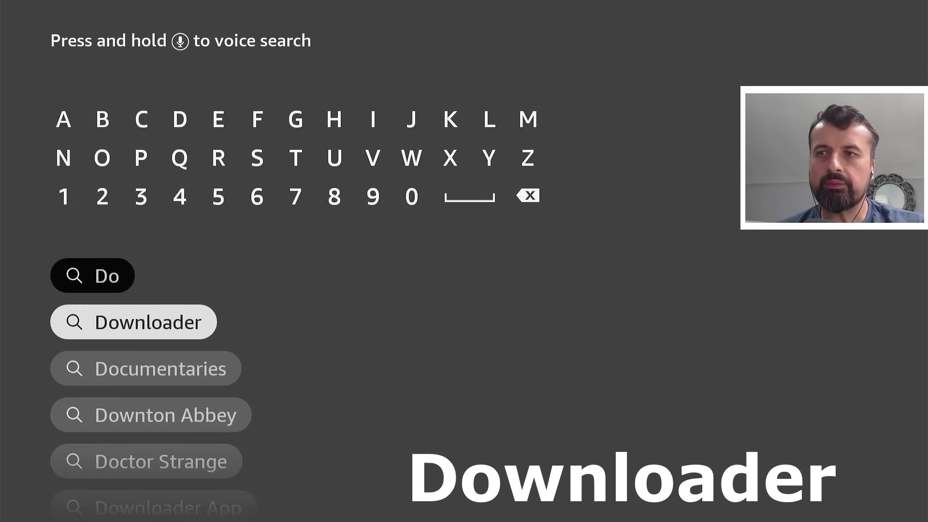
pyautogui.press('Return')
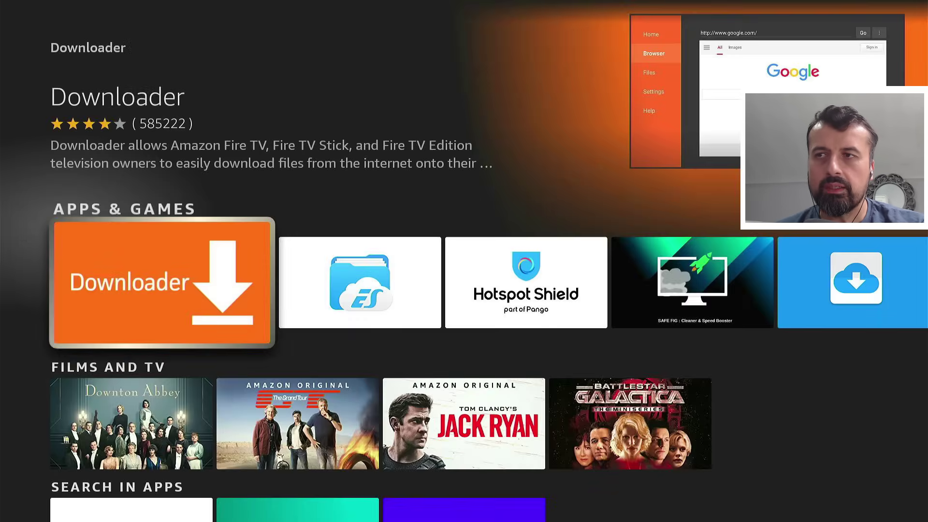
# - Download the Downloader app from its store page and dismiss the notice about ways to open apps
pyautogui.press('Return')
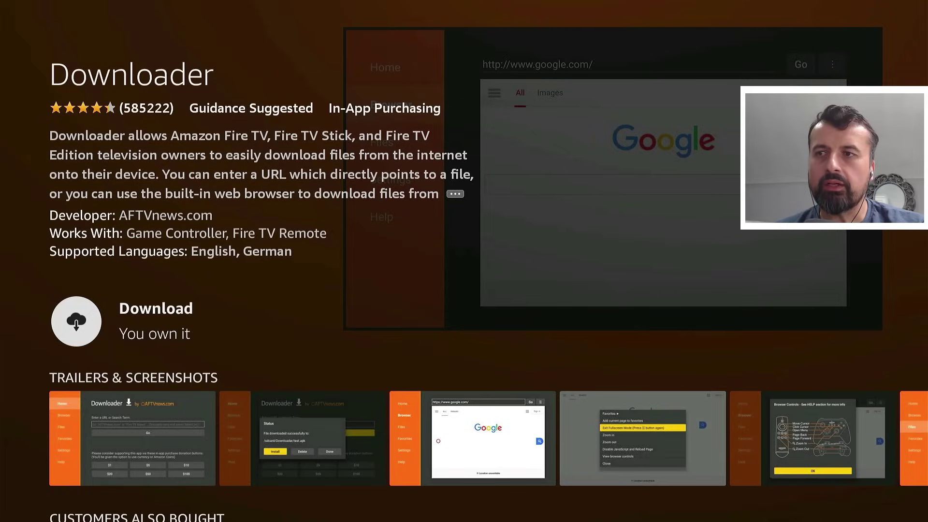
pyautogui.press('Return')
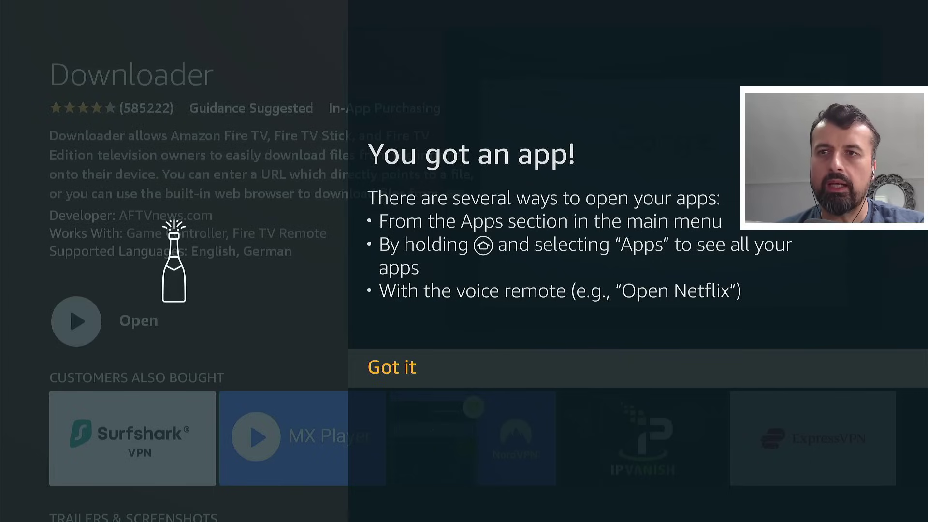
pyautogui.press('Return')
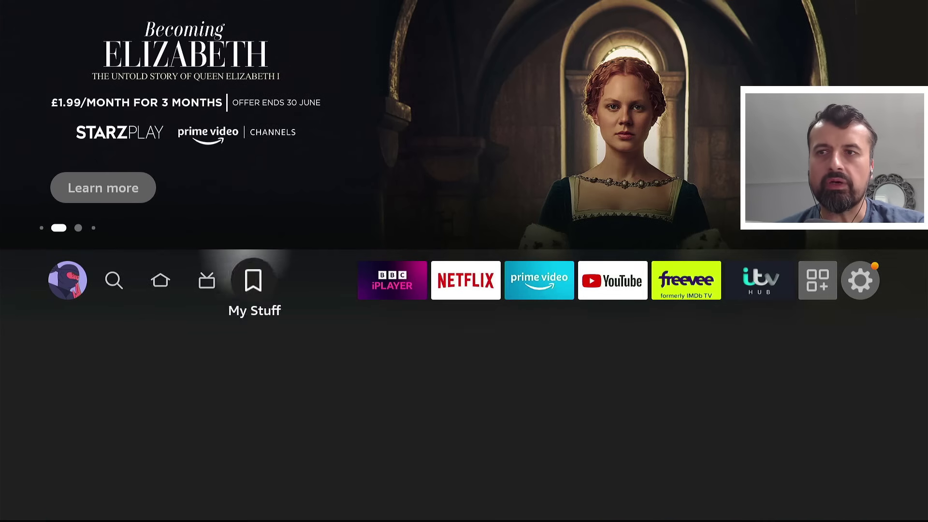
# - Open the My Fire TV section of the device settings
pyautogui.press('Right')
pyautogui.press('Right')
pyautogui.press('Right')
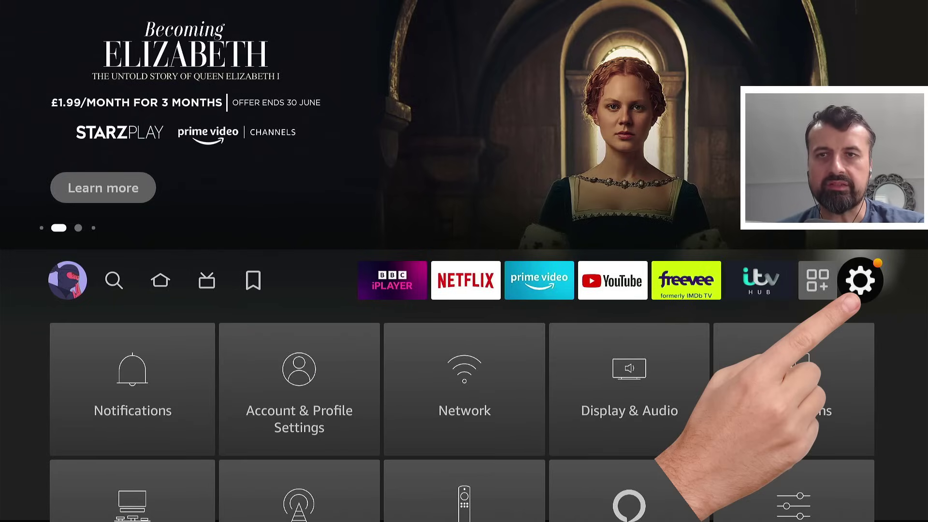
pyautogui.press('Down')
pyautogui.press('Down')
pyautogui.press('Down')
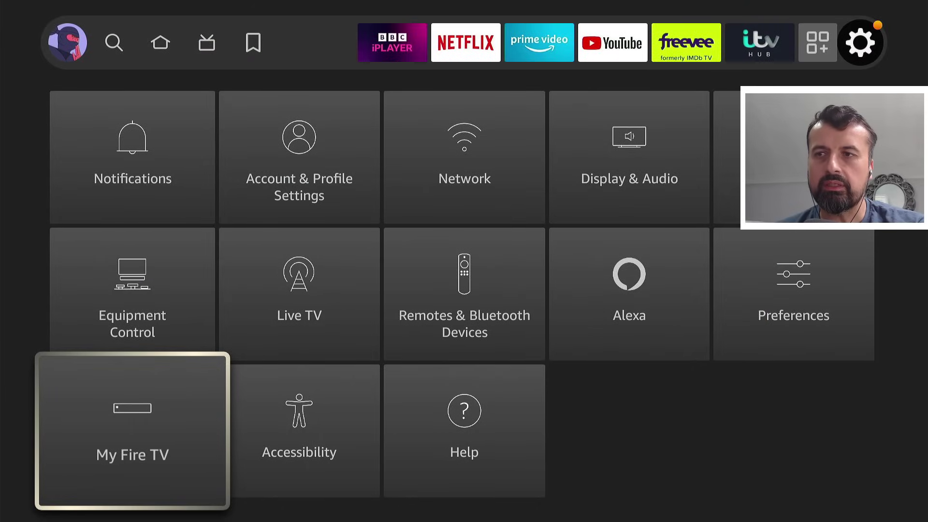
pyautogui.press('Return')
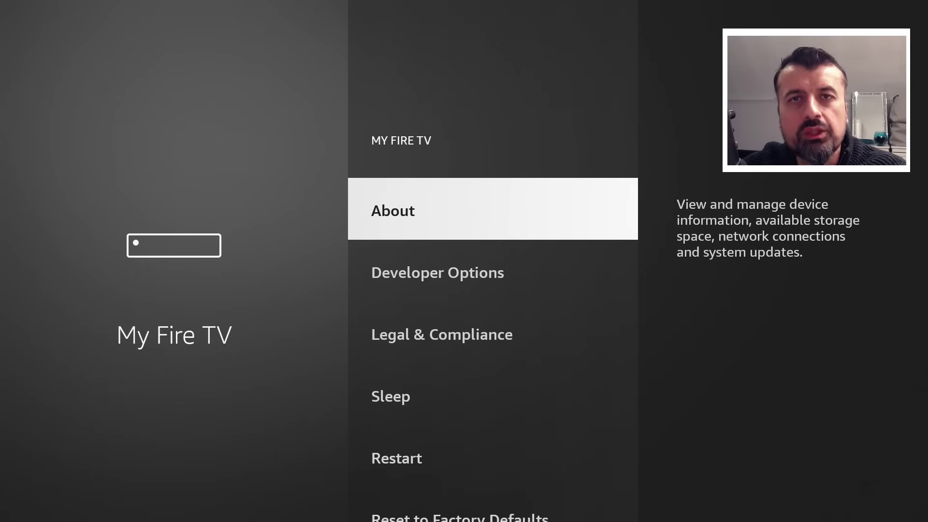
# - Open About and select the Fire TV Cube entry repeatedly to unlock the developer options
pyautogui.press('Down')
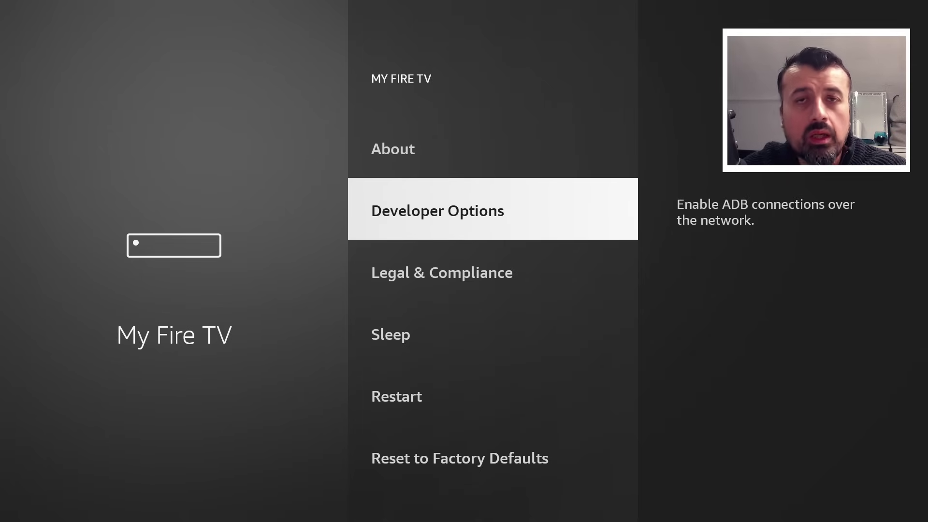
pyautogui.press('Up')
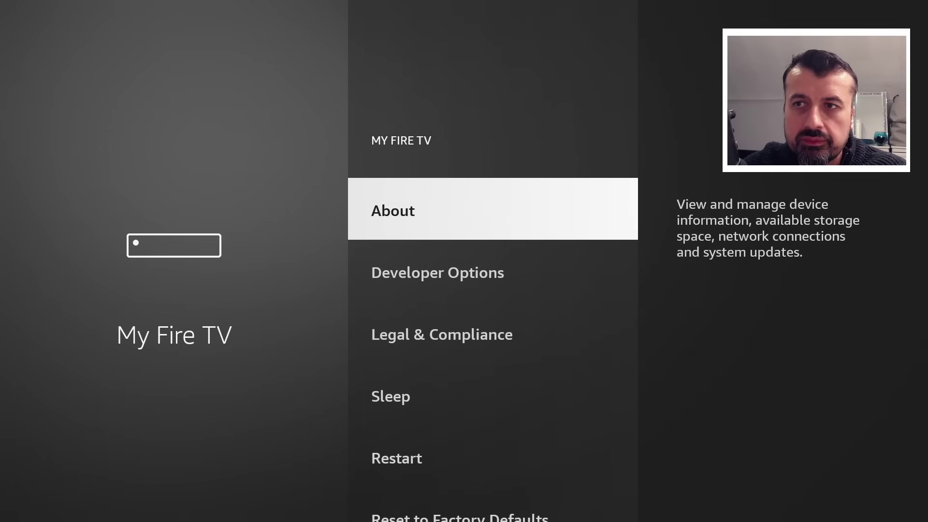
pyautogui.press('Return')
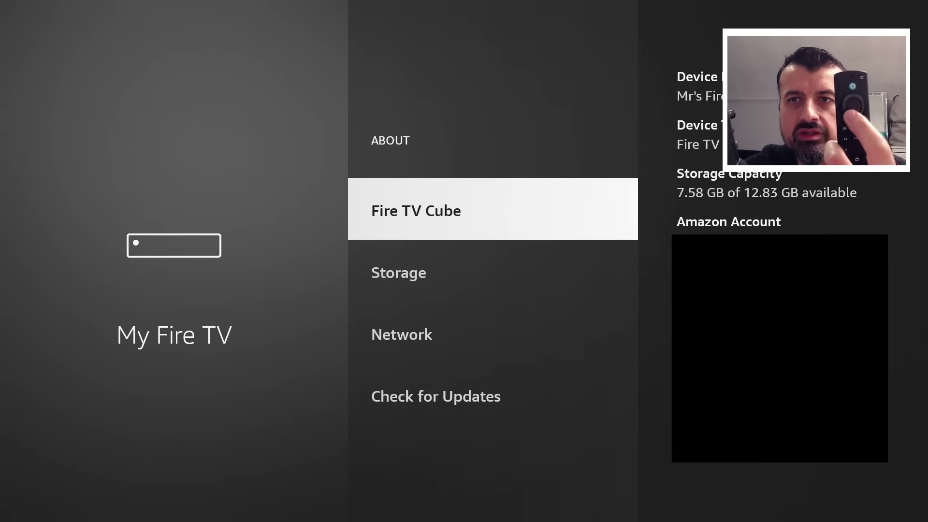
pyautogui.press('Return')
pyautogui.press('Return')
pyautogui.press('Return')
pyautogui.press('Return')
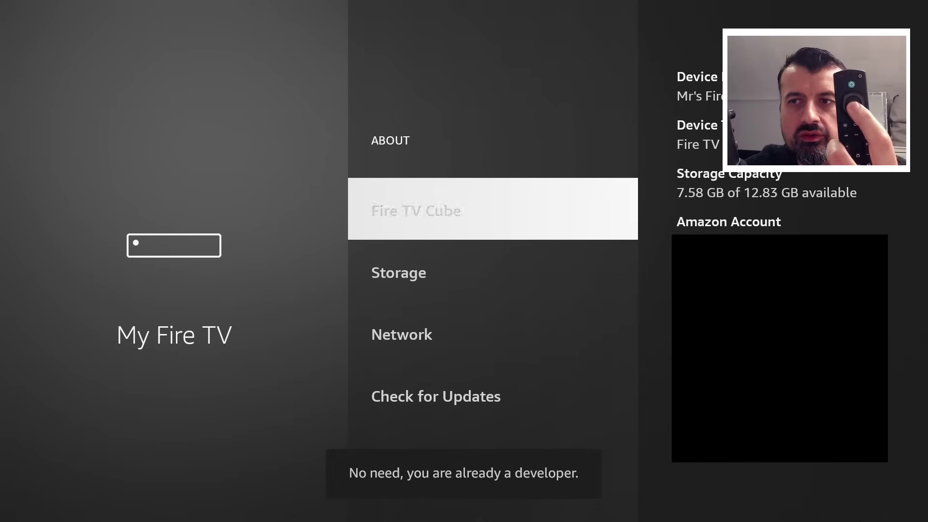
pyautogui.press('Return')
pyautogui.press('Return')
pyautogui.press('Return')
pyautogui.press('Return')
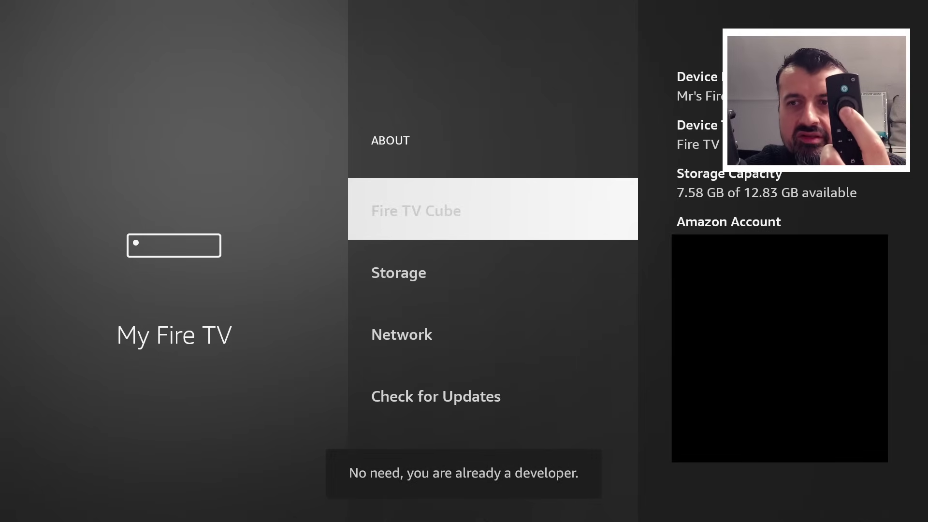
pyautogui.press('Return')
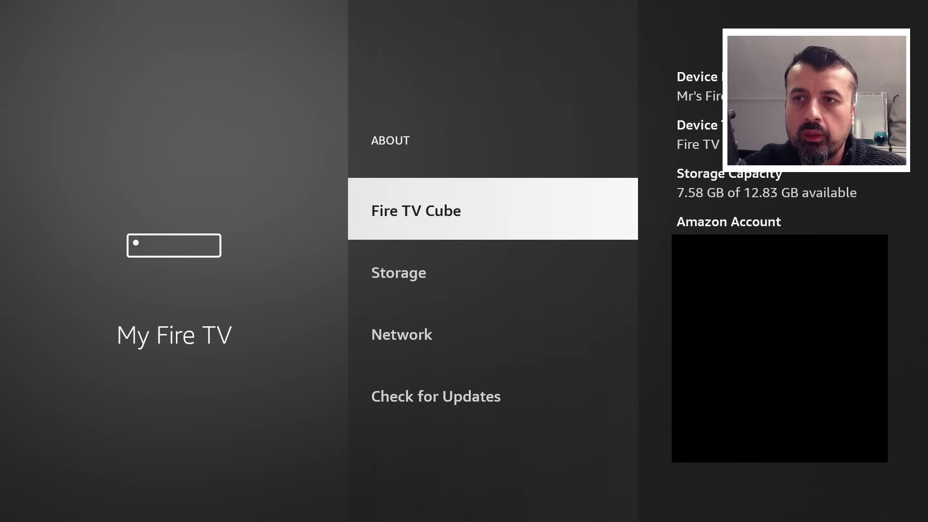
# - In Developer Options, turn on Install unknown apps for Downloader
pyautogui.press('Escape')
pyautogui.press('Down')
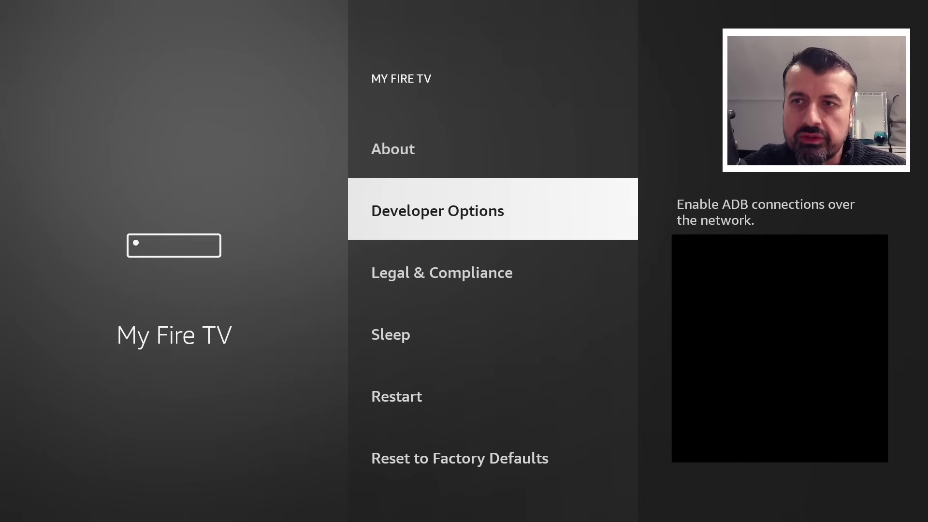
pyautogui.press('Return')
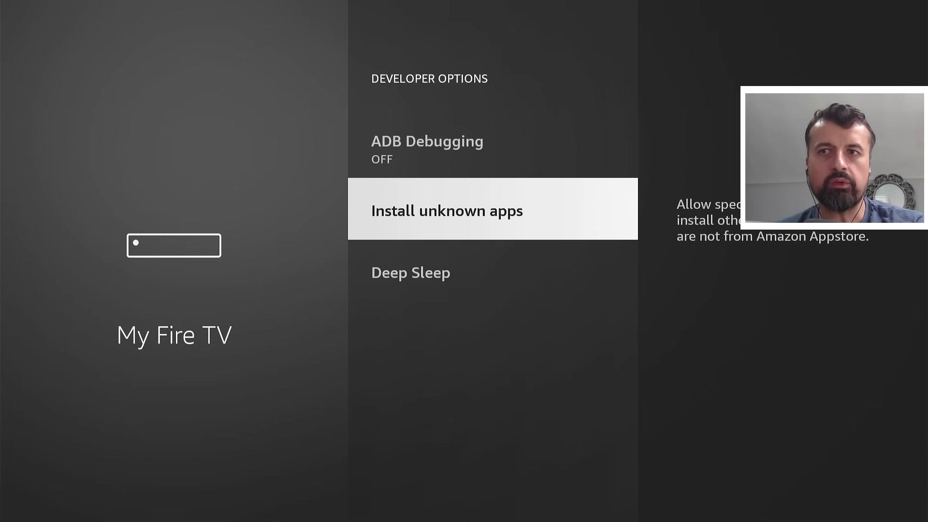
pyautogui.press('Return')
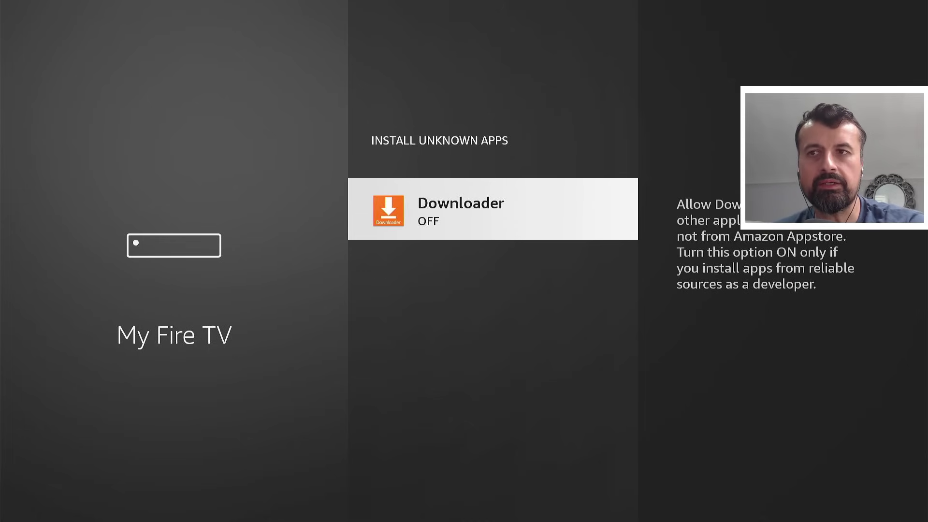
pyautogui.press('Return')
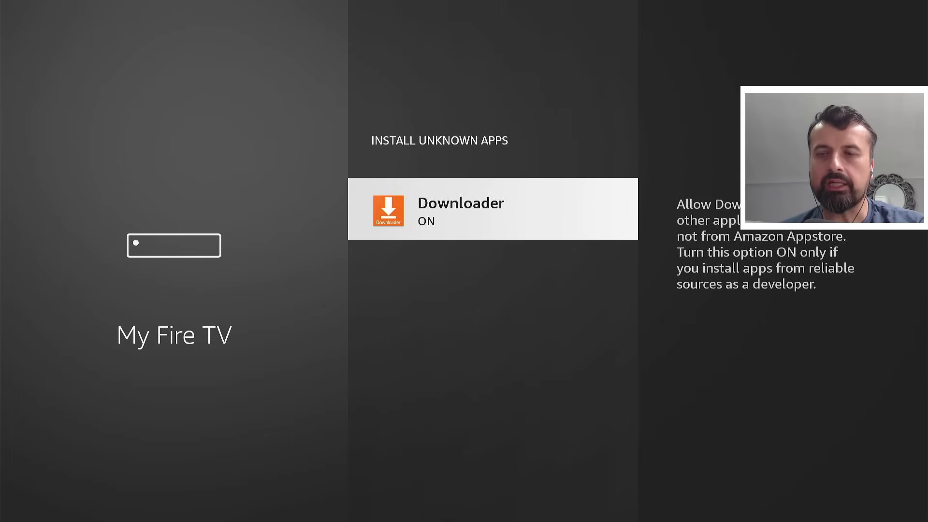
# - Launch Downloader from the recently used apps, allow it to access files on the device, and close the Quick Start Guide
pyautogui.press('Home')
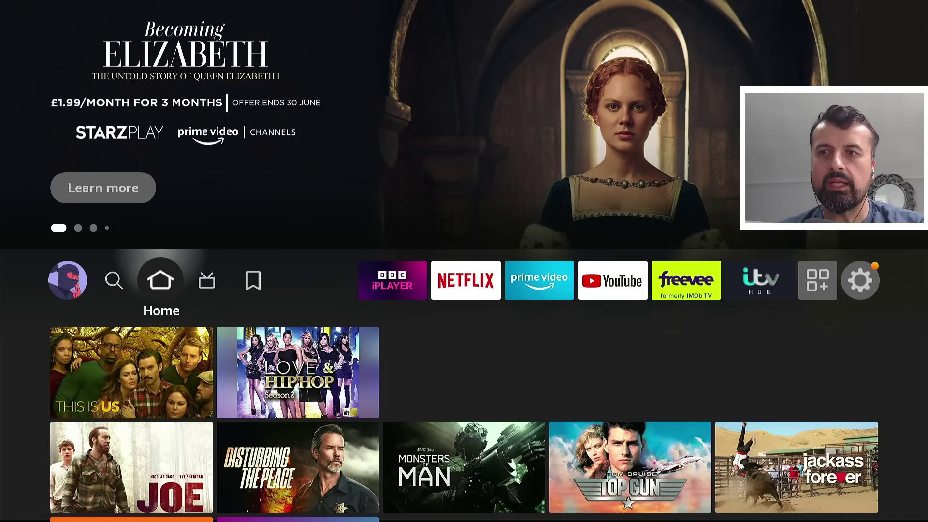
pyautogui.press('Down')
pyautogui.press('Down')
pyautogui.press('Down')
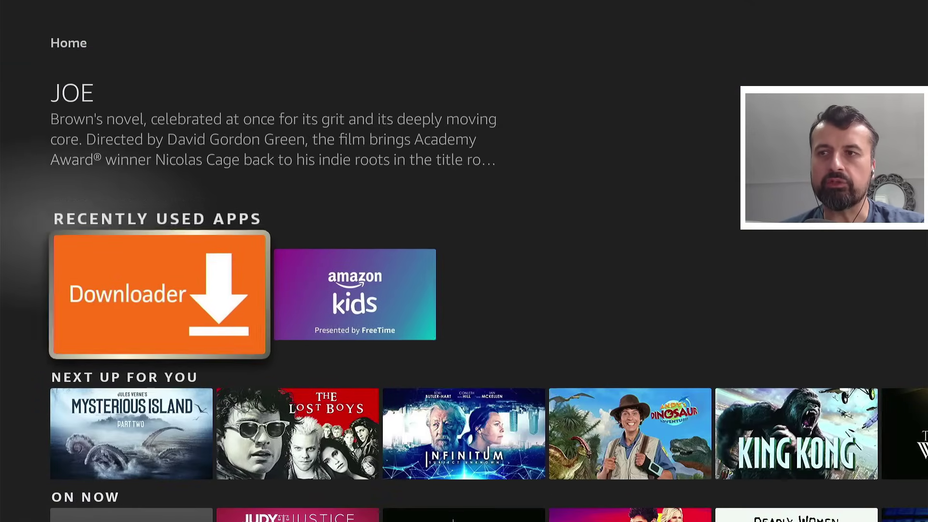
pyautogui.press('Return')
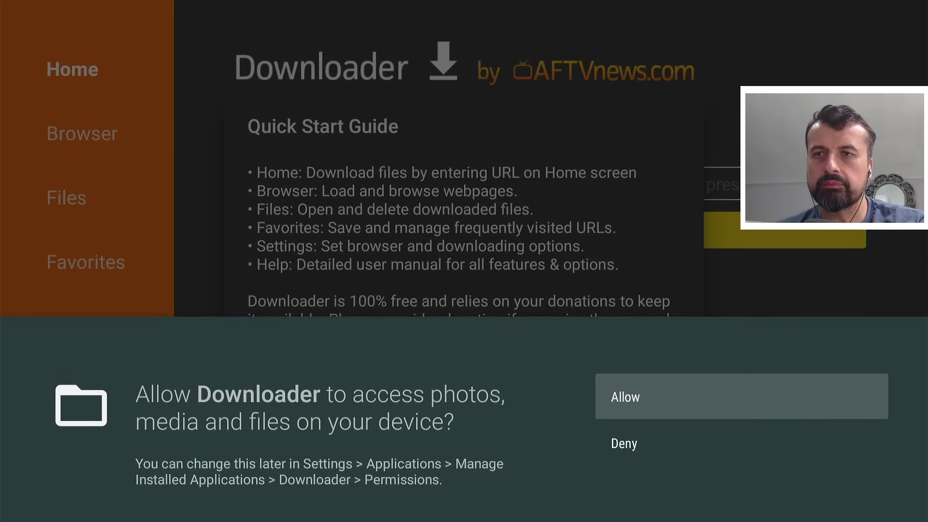
pyautogui.press('Return')
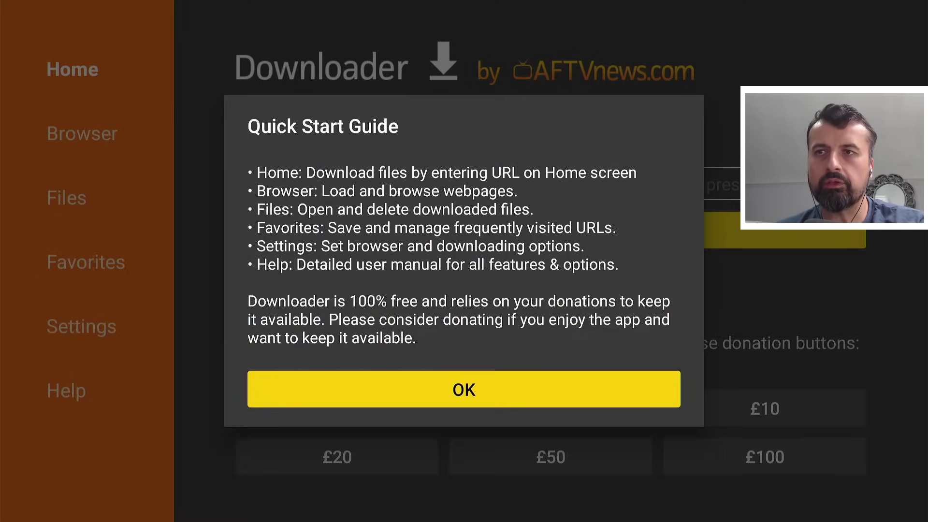
pyautogui.press('Return')
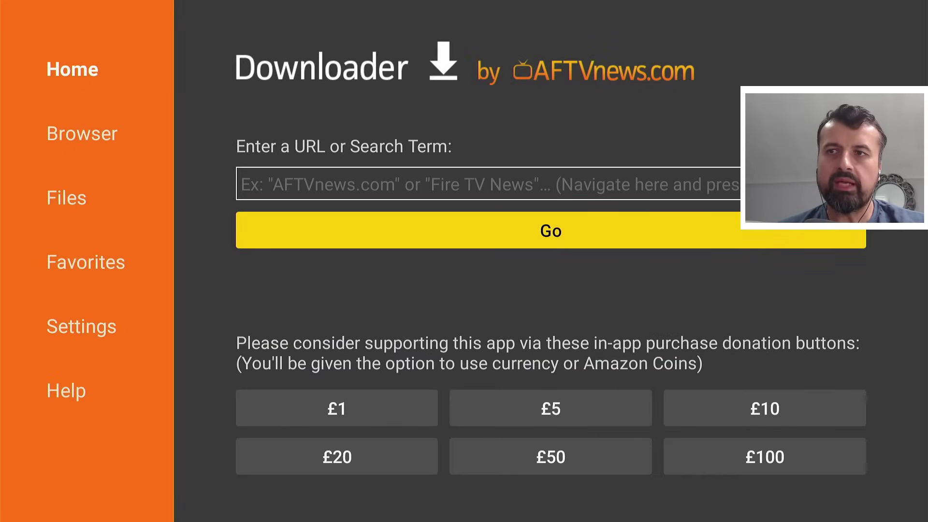
# - Open the URL or search term field on the Downloader home screen for text entry
pyautogui.press('Down')
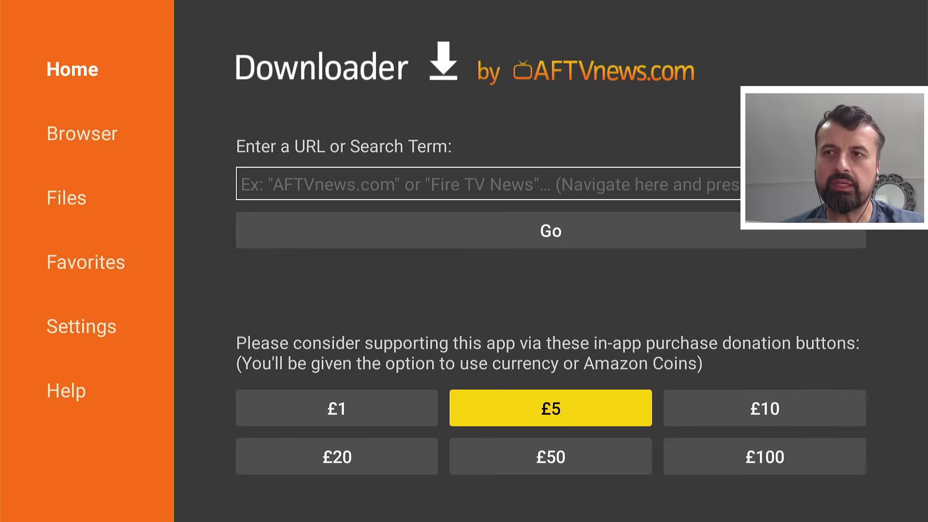
pyautogui.press('Up')
pyautogui.press('Up')
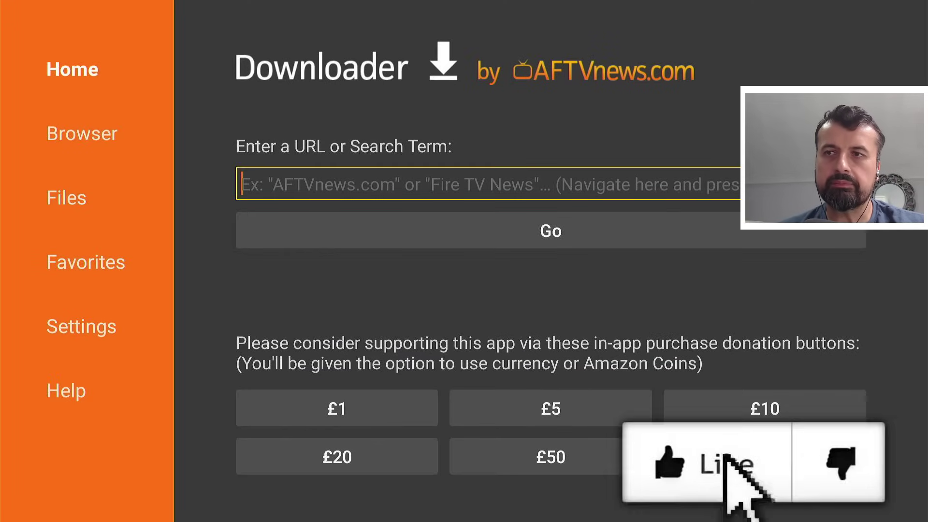
pyautogui.press('Return')
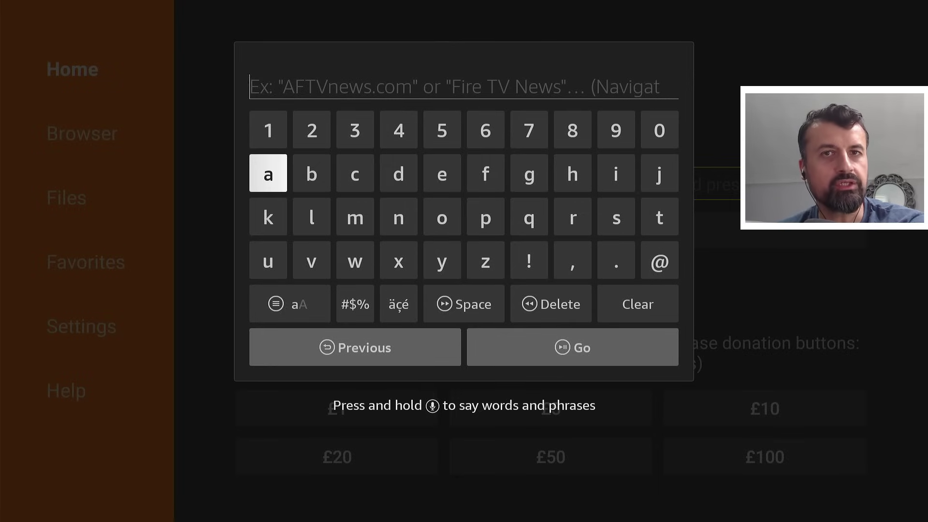
pyautogui.press('Escape')
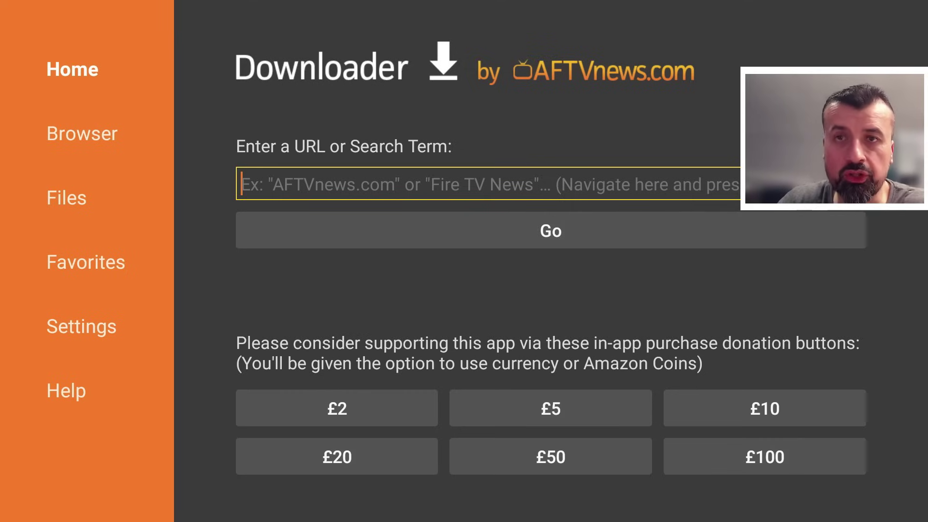
pyautogui.press('Return')
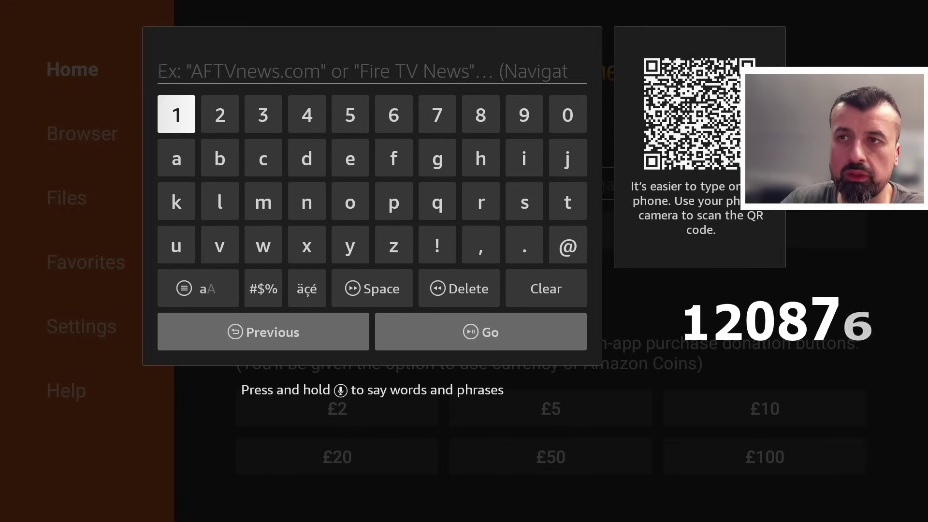
# - Enter the code 120876 as the URL or search term
pyautogui.press('Return')
pyautogui.press('Right')
pyautogui.press('Return')
pyautogui.press('Left')
pyautogui.press('Left')
pyautogui.press('Return')
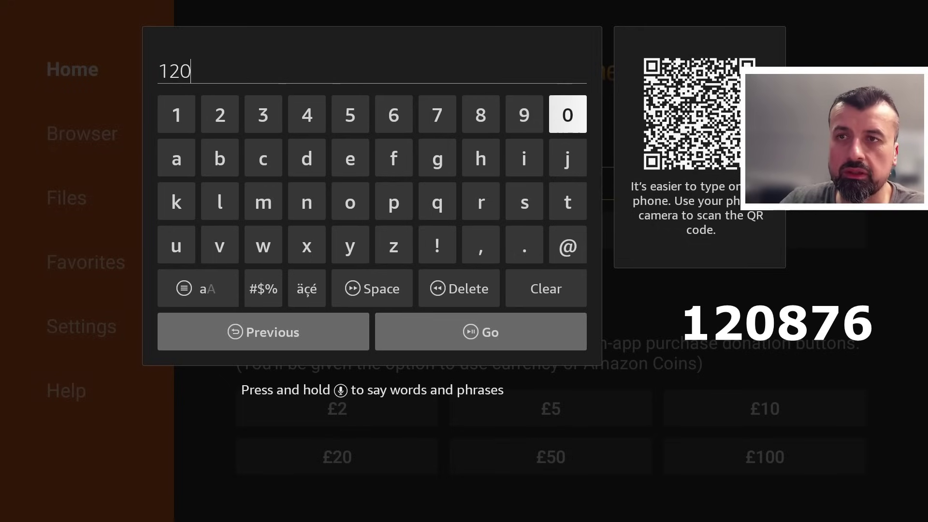
pyautogui.press('Left')
pyautogui.press('Left')
pyautogui.press('Return')
pyautogui.press('Left')
pyautogui.press('Return')
pyautogui.press('Left')
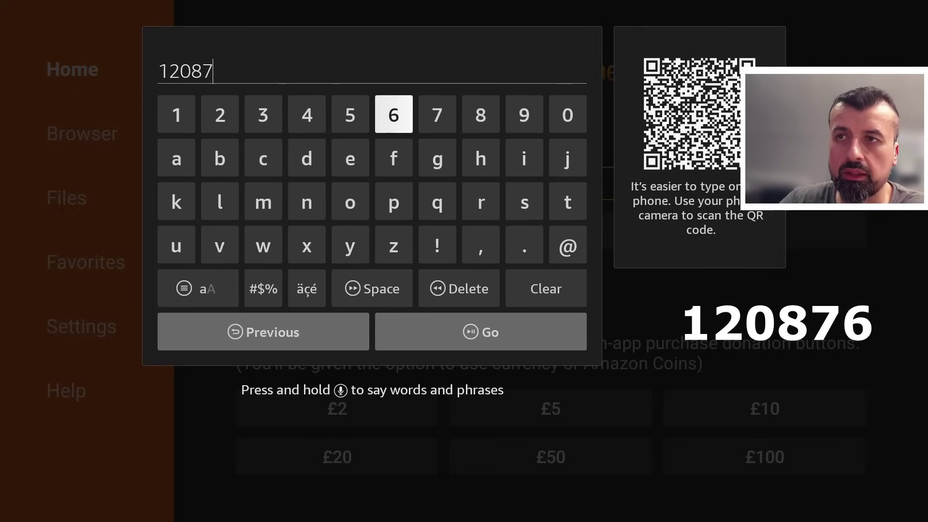
pyautogui.press('Return')
# - Submit the entered code 120876 to load its page in the Downloader browser
pyautogui.press('Down')
pyautogui.press('Down')
pyautogui.press('Down')
pyautogui.press('Down')
pyautogui.press('Right')
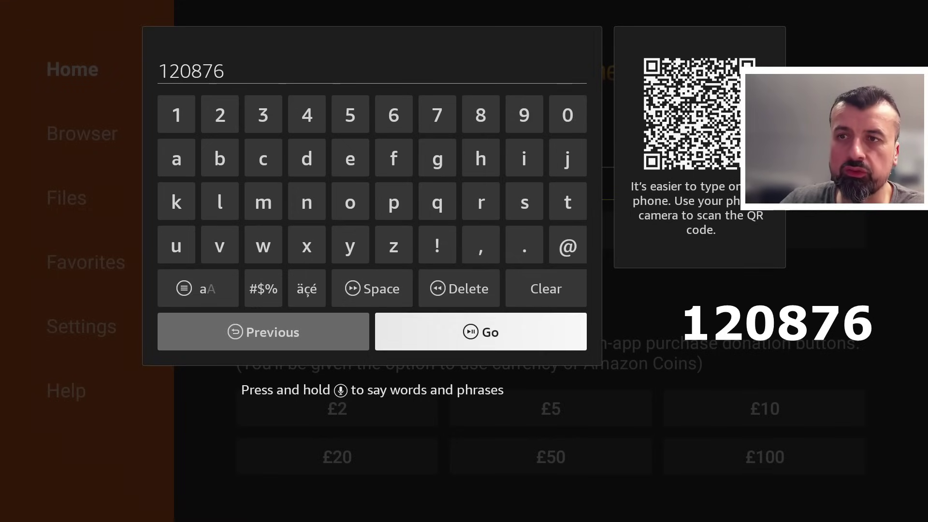
pyautogui.press('Return')
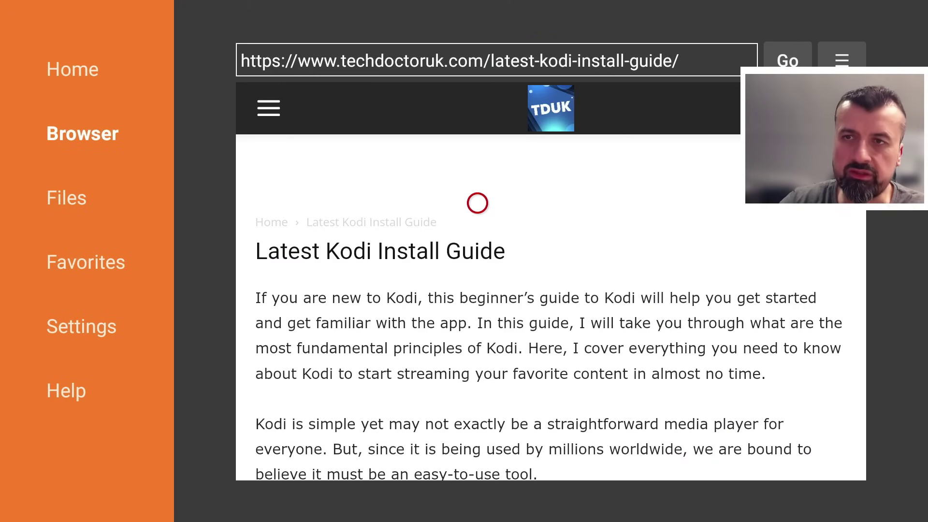
# - Open the Kodi 20.5 Nexus 32 Bit link under Software Needed on the Latest Kodi Install Guide page
pyautogui.scroll(-5, 477, 461)
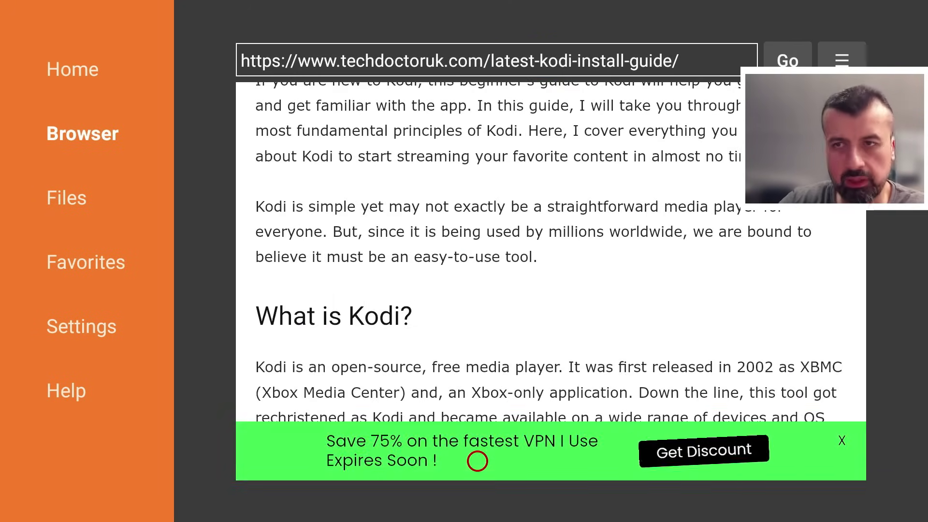
pyautogui.scroll(-3, 478, 461)
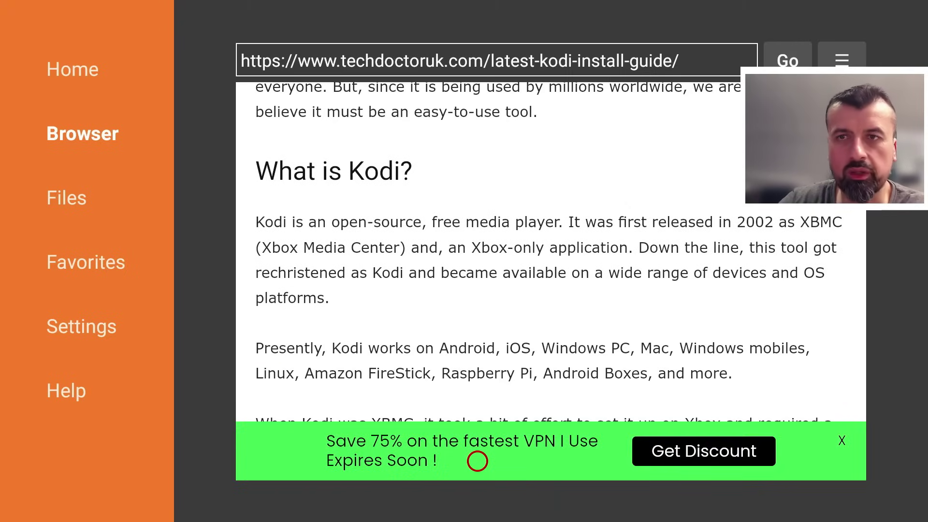
pyautogui.scroll(-6, 477, 461)
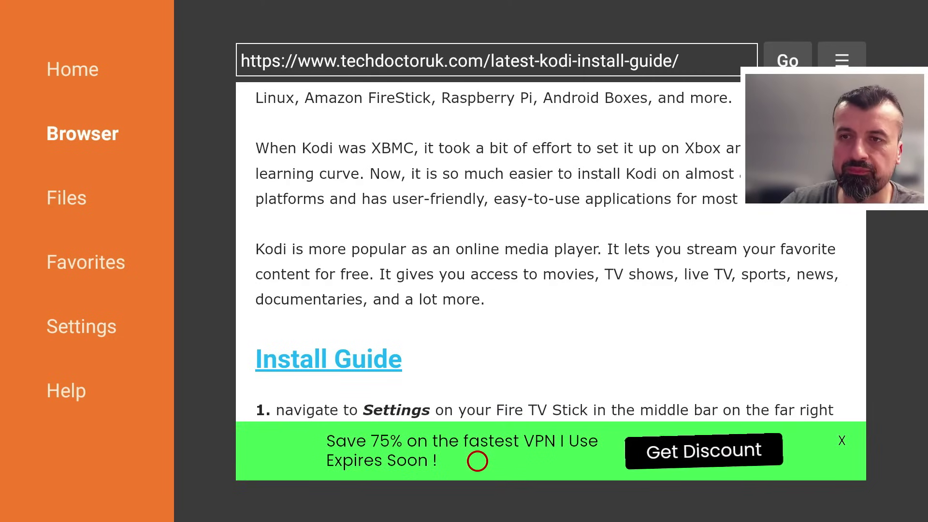
pyautogui.scroll(-8, 551, 258)
pyautogui.scroll(-10, 551, 251)
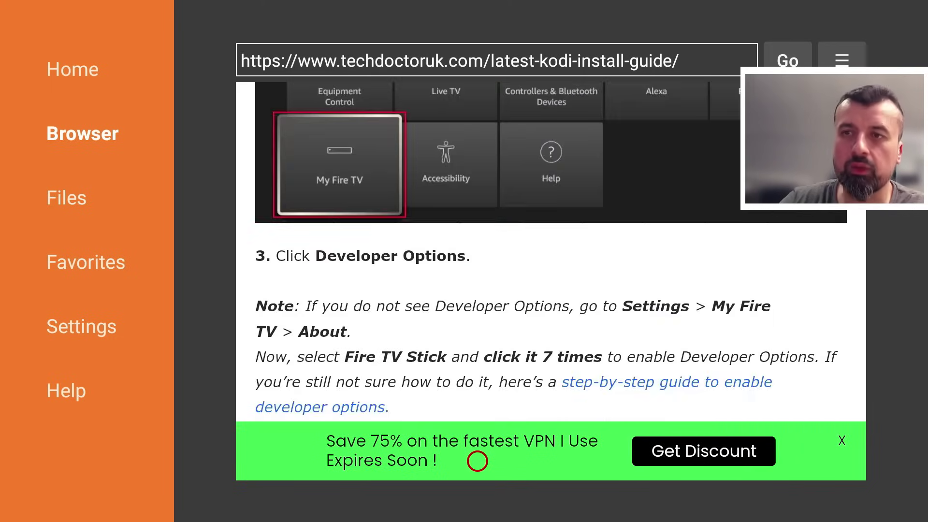
pyautogui.scroll(-15, 478, 461)
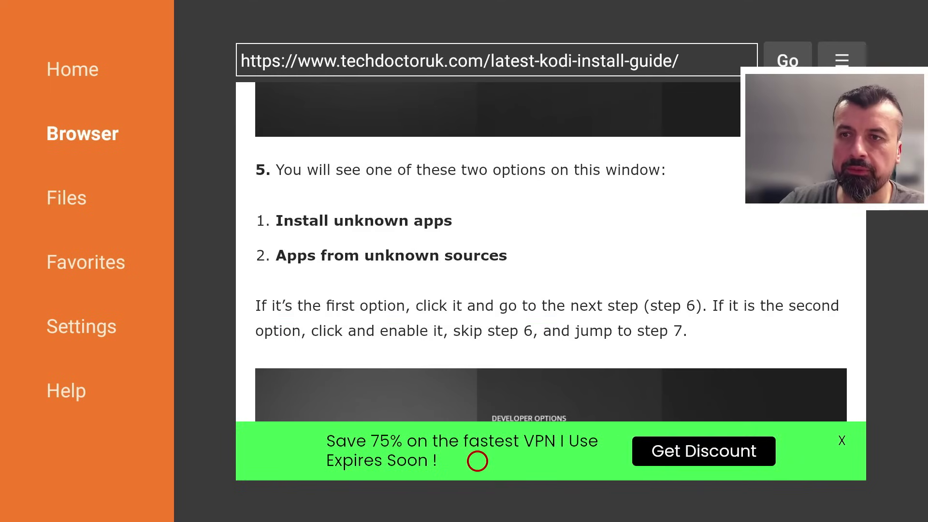
pyautogui.scroll(-15, 478, 461)
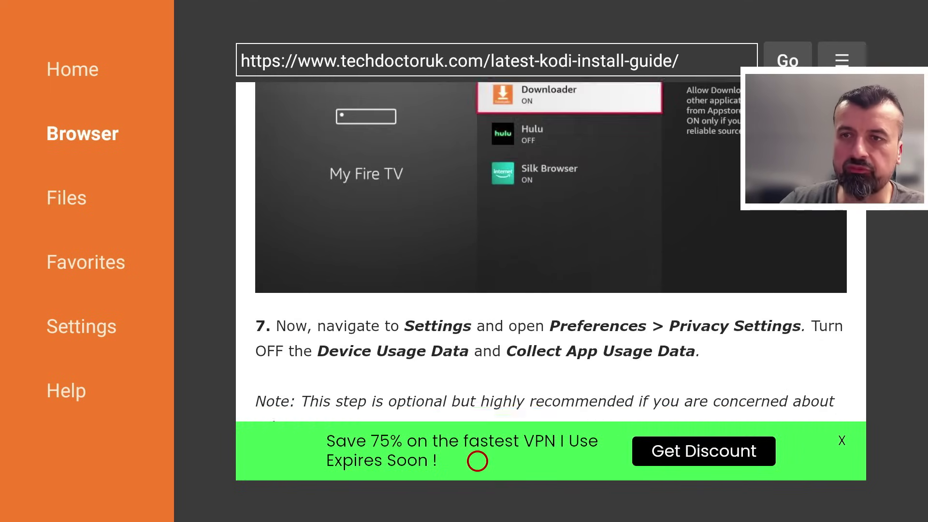
pyautogui.scroll(-15, 478, 461)
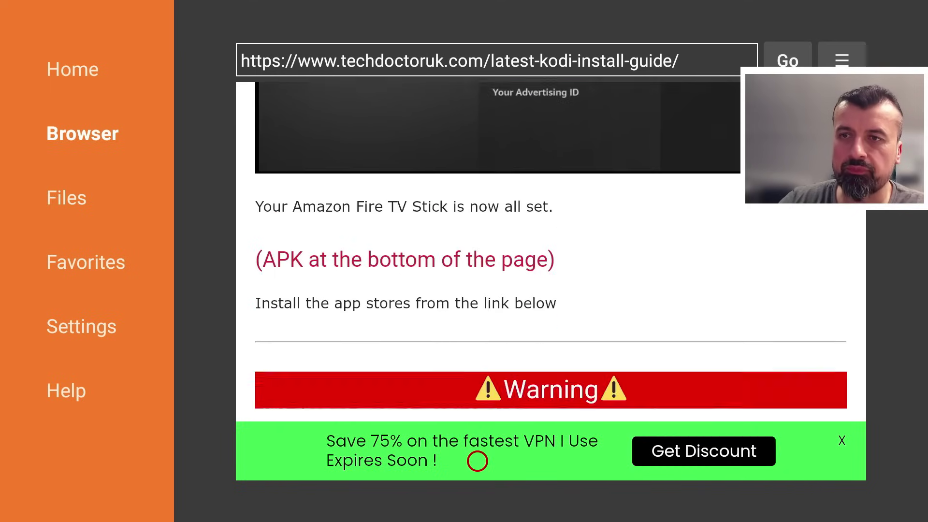
pyautogui.scroll(-8, 478, 461)
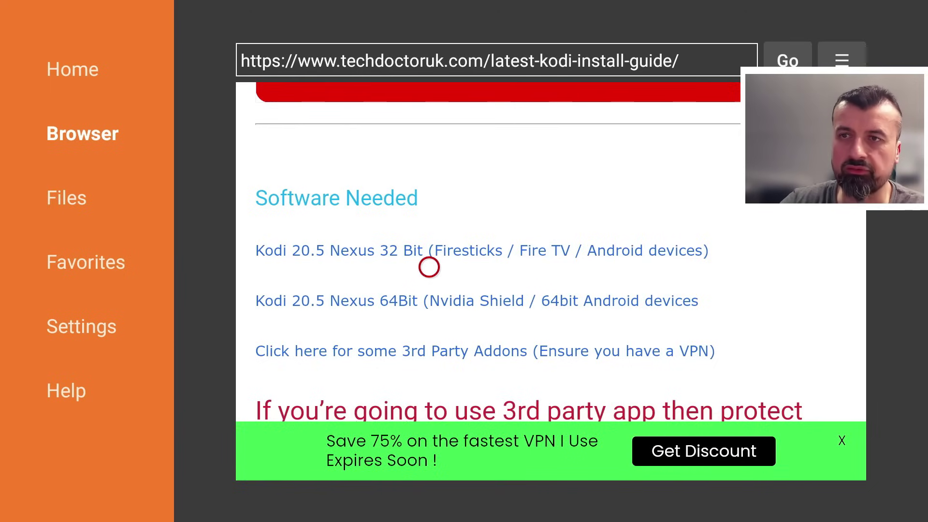
pyautogui.click(429, 267)
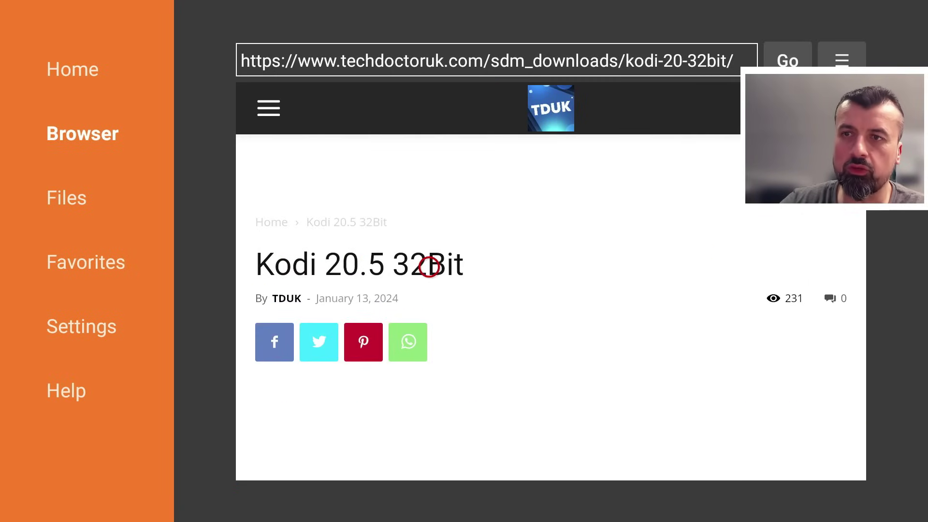
# - Download Kodi 20.5 32Bit from its download page, install it, and close the installer without opening the app
pyautogui.scroll(-5, 429, 458)
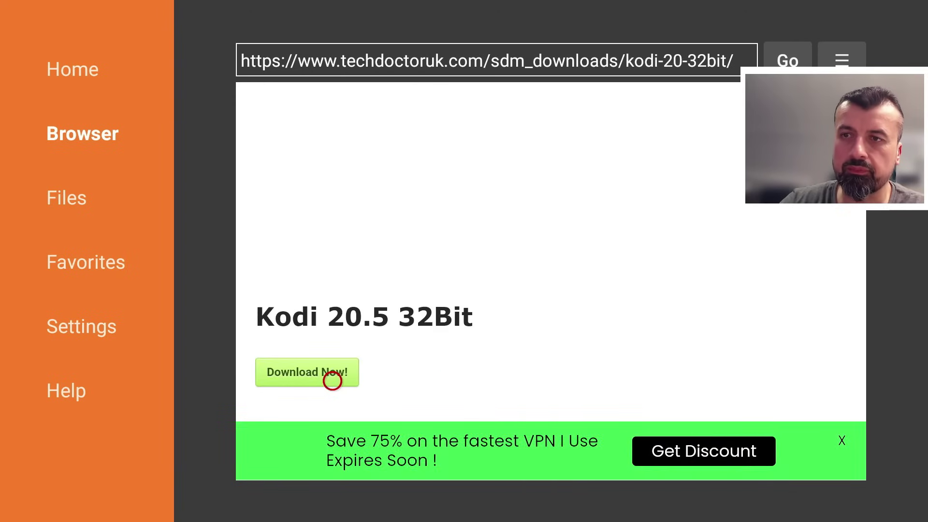
pyautogui.click(333, 381)
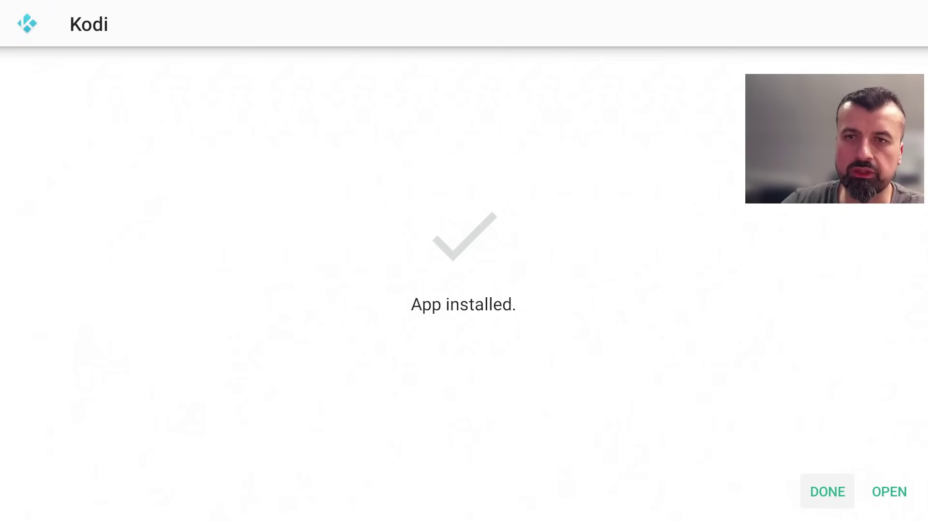
pyautogui.press('Return')
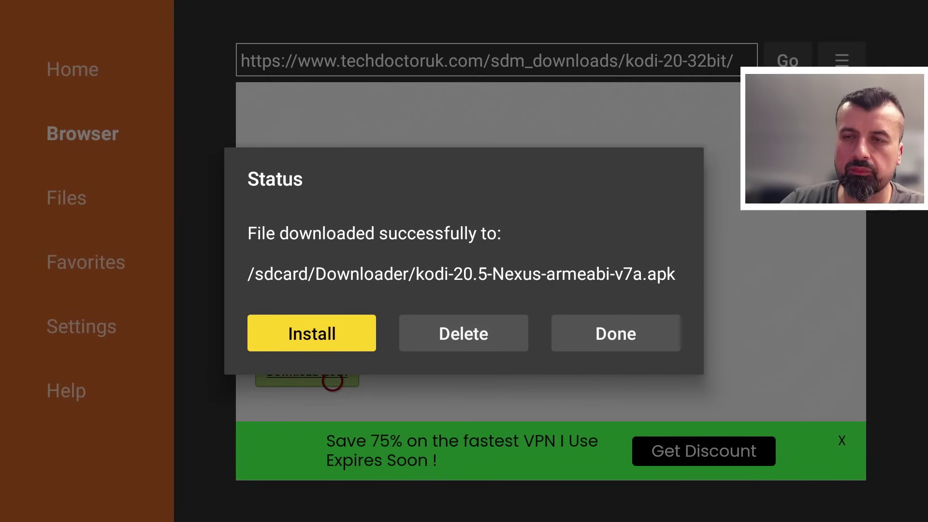
# - Delete the downloaded installer file kodi-20.5-Nexus-armeabi-v7a.apk and confirm the deletion
pyautogui.press('Right')
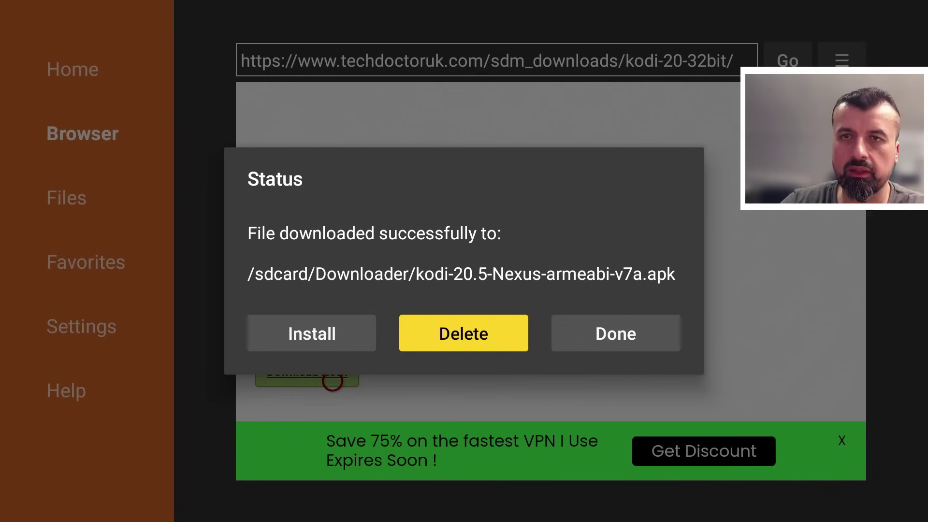
pyautogui.press('Return')
pyautogui.press('Left')
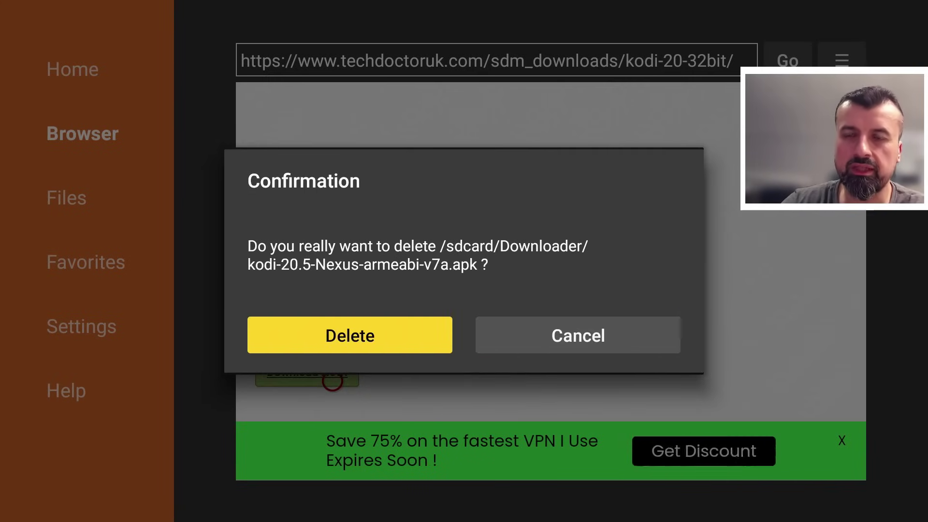
pyautogui.press('Return')
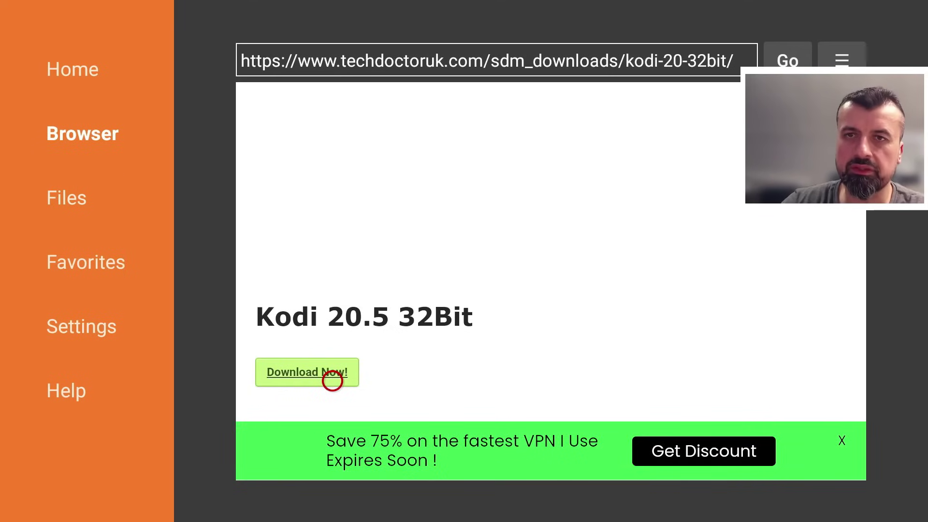
# - Return to the Fire TV home screen and open the full Your Apps & Channels list
pyautogui.press('Home')
pyautogui.press('Left')
pyautogui.press('Left')
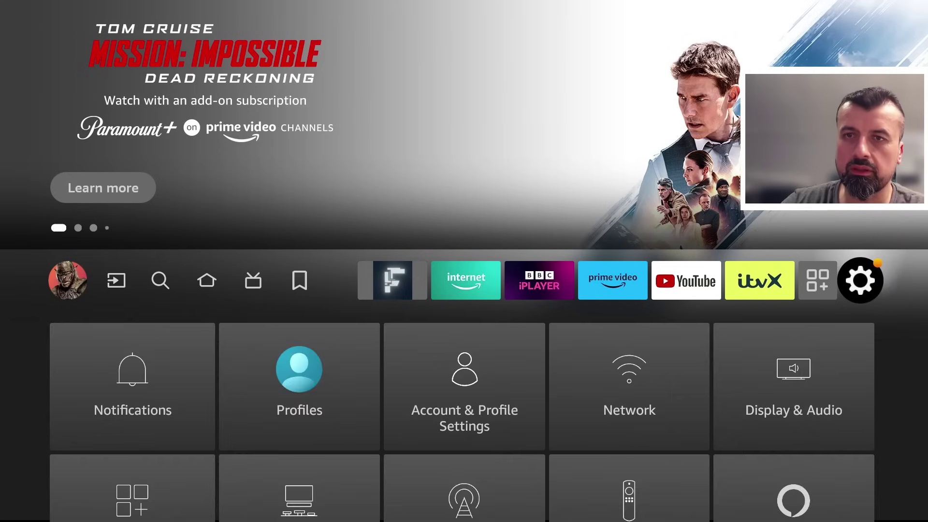
pyautogui.press('Left')
pyautogui.press('Return')
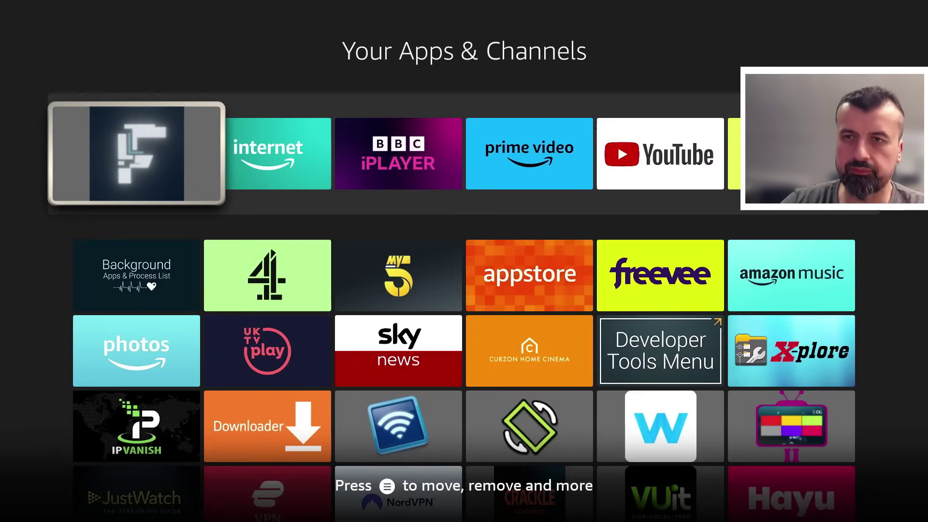
# - Find Kodi in the Your Apps & Channels list and launch it
pyautogui.press('Down')
pyautogui.press('Down')
pyautogui.press('Down')
pyautogui.press('Down')
pyautogui.press('Down')
pyautogui.press('Down')
pyautogui.press('Down')
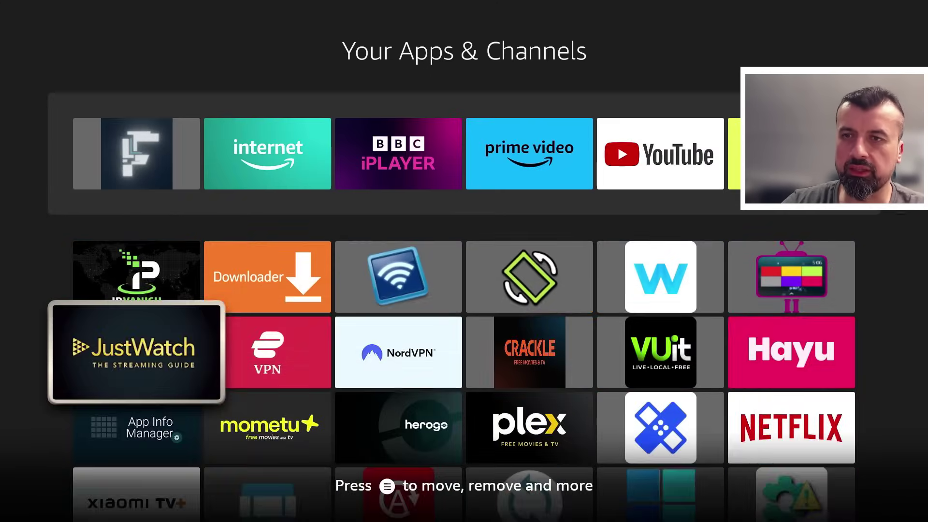
pyautogui.press('Down')
pyautogui.press('Down')
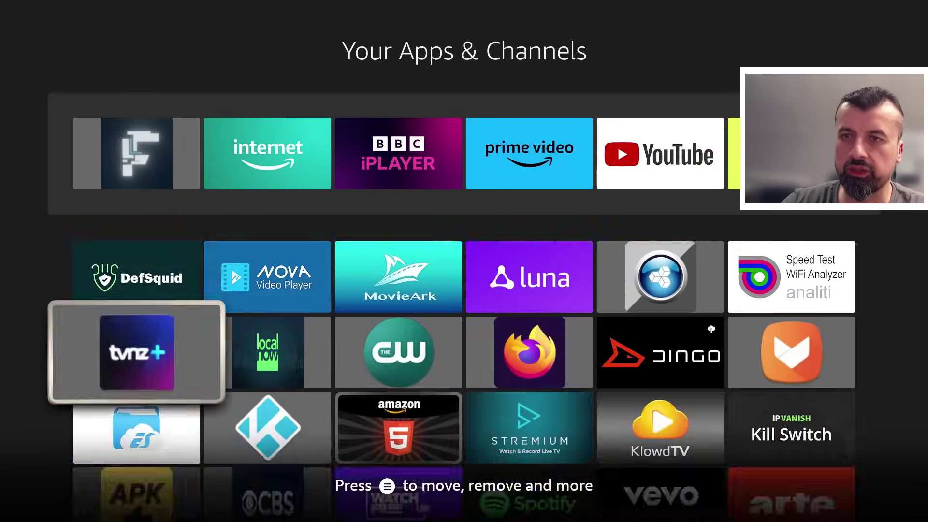
pyautogui.press('Right')
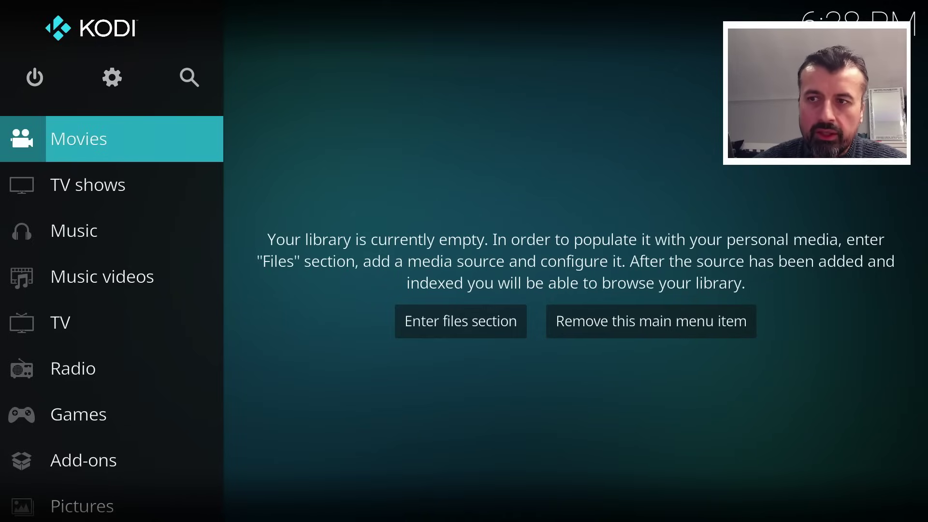
# - Go to the Add-ons section of the Kodi main menu and move into its content
pyautogui.press('Down')
pyautogui.press('Down')
pyautogui.press('Down')
pyautogui.press('Down')
pyautogui.press('Down')
pyautogui.press('Down')
pyautogui.press('Down')
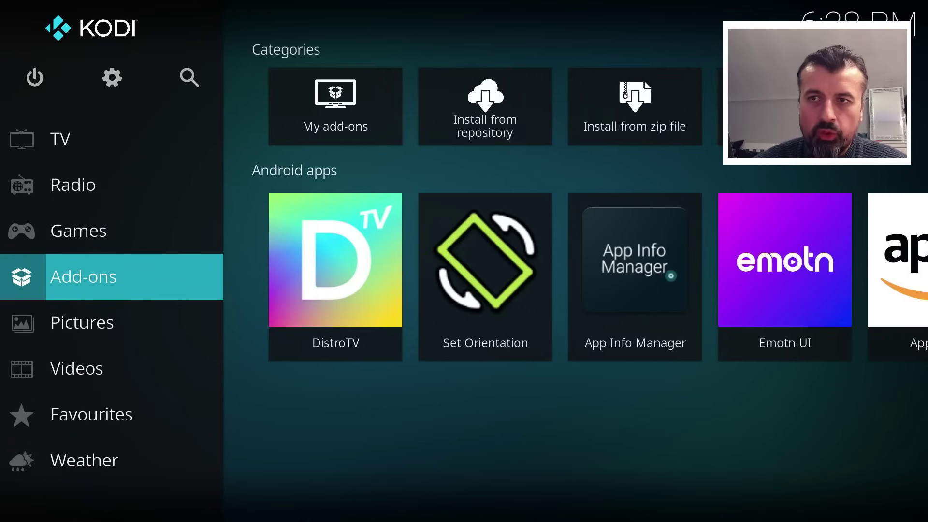
pyautogui.press('Right')
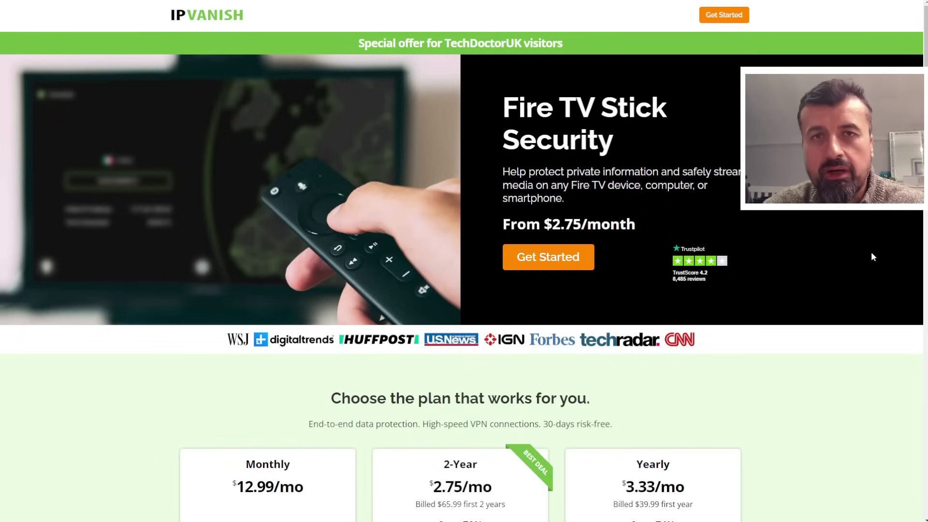
# - View the subscription plans on the IPVanish offer page
pyautogui.scroll(-2, 707, 367)
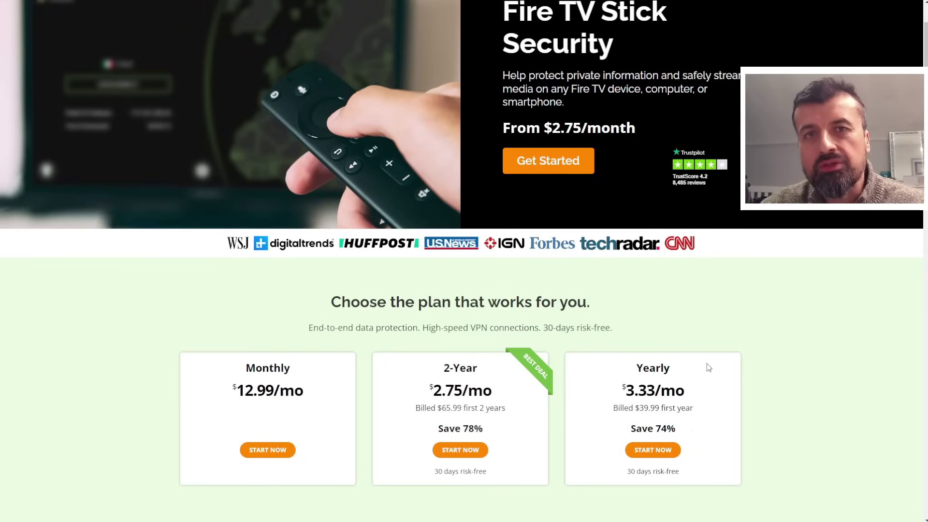